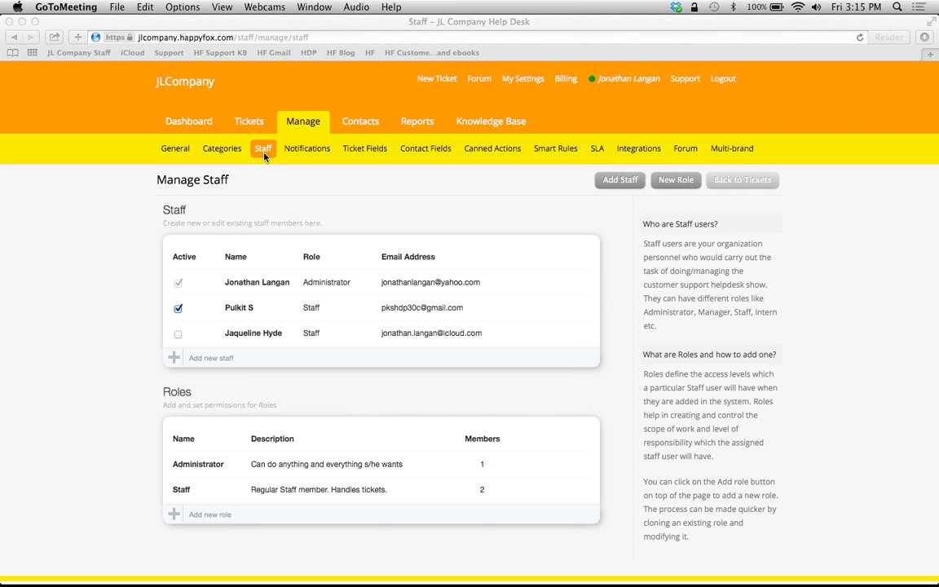
# - Start a new role named Intern with the description 'Basic rights'
pyautogui.scroll(-1, 149, 310)
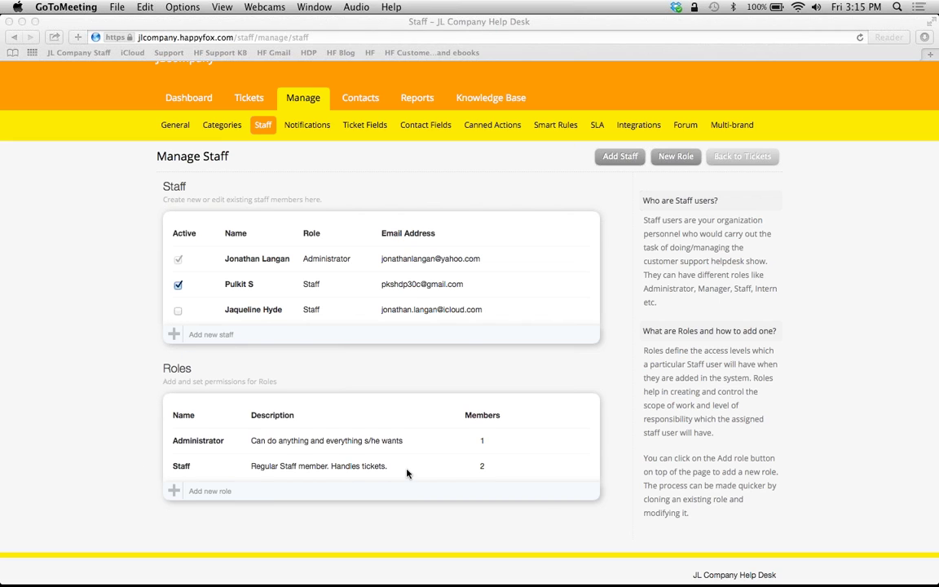
pyautogui.click(437, 497)
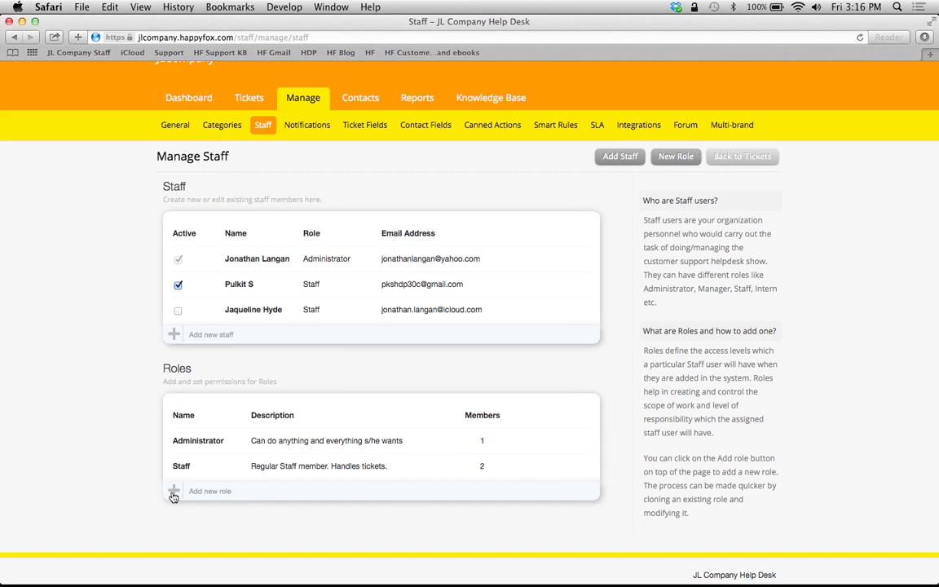
pyautogui.moveTo(476, 458)
pyautogui.click(174, 491)
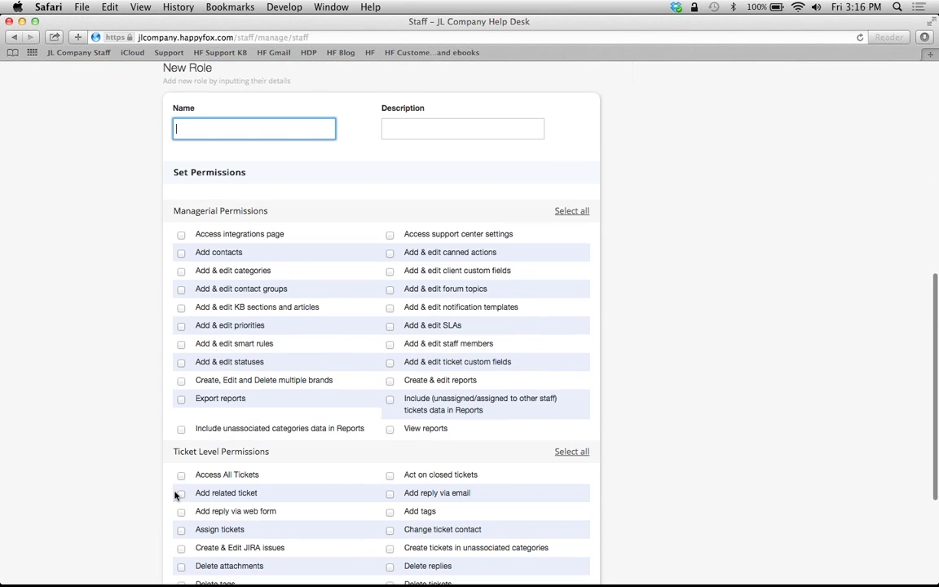
pyautogui.write('Intern')
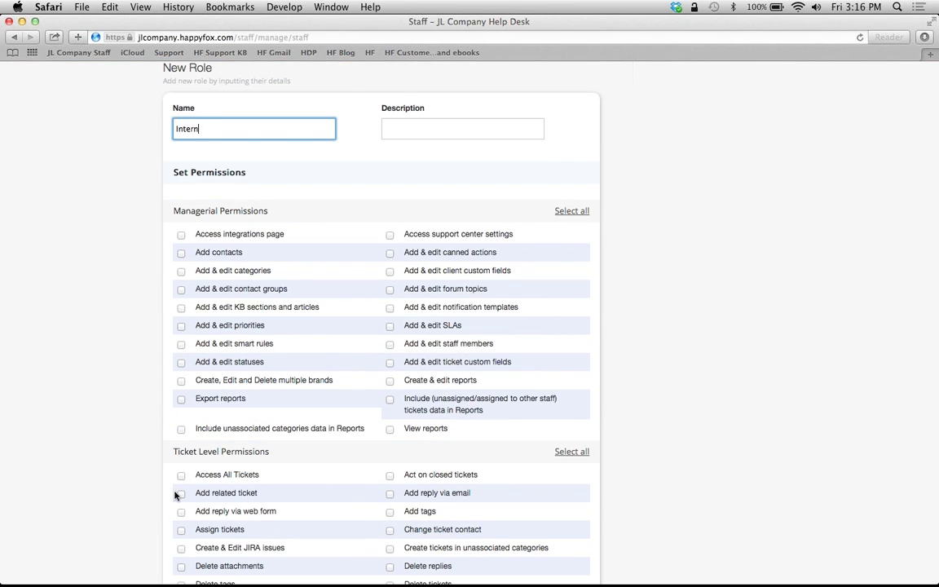
pyautogui.press('Tab')
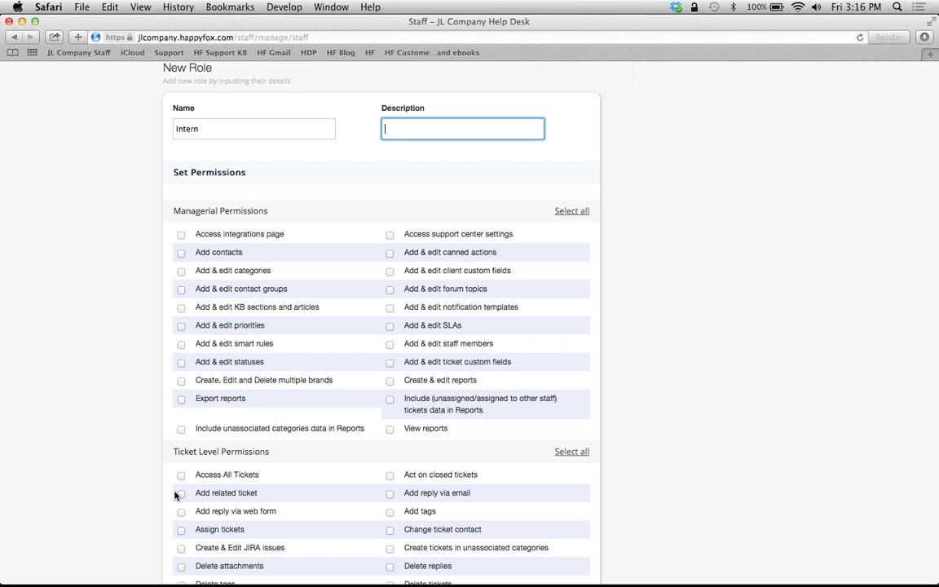
pyautogui.write('Basic rights')
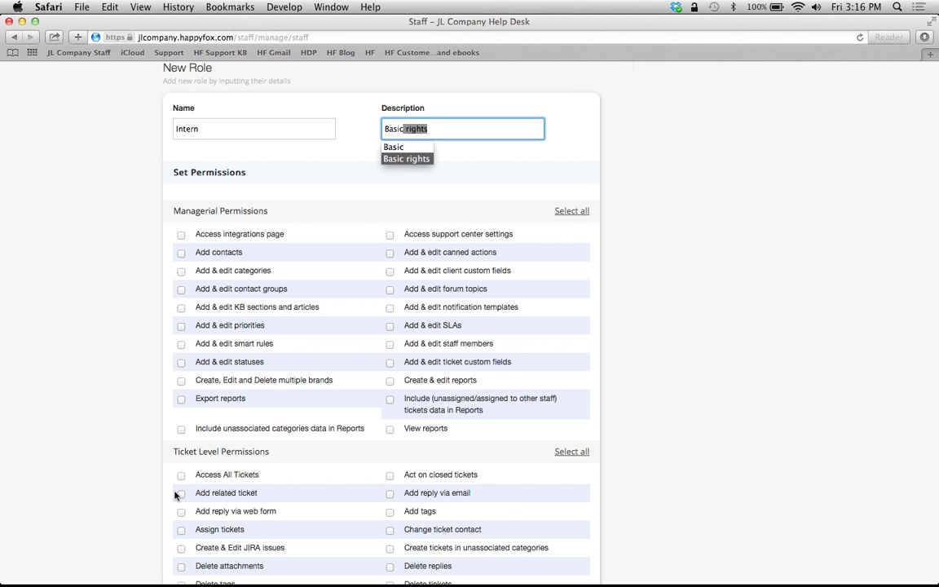
pyautogui.click(415, 120)
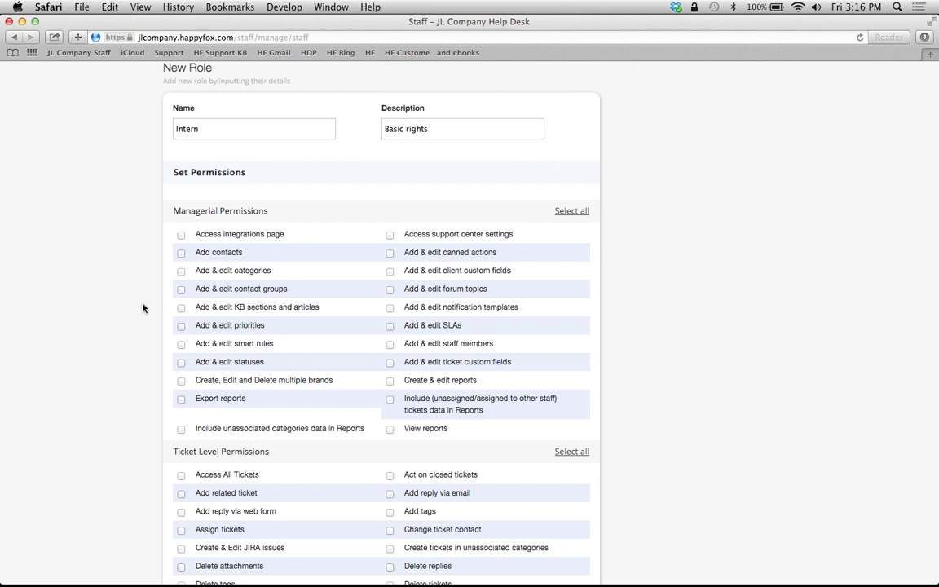
# - Grant the Intern role the Merge ticket and Add reply via email permissions
pyautogui.scroll(-1, 142, 307)
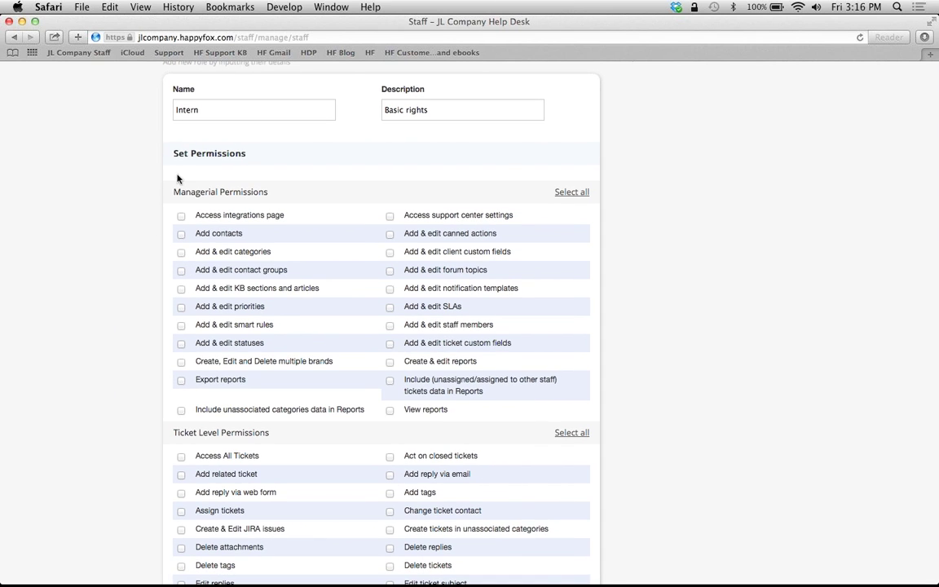
pyautogui.scroll(-5, 151, 220)
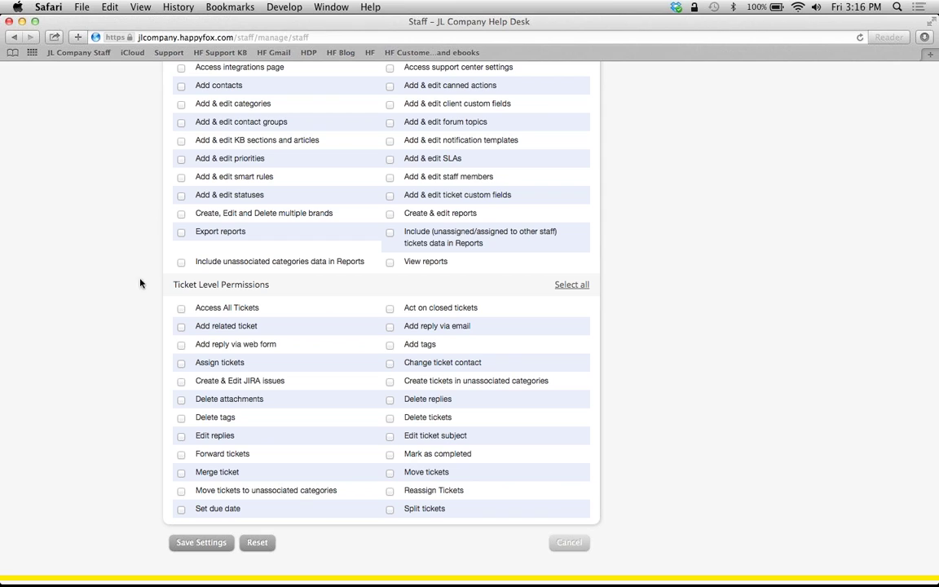
pyautogui.click(182, 472)
pyautogui.click(390, 328)
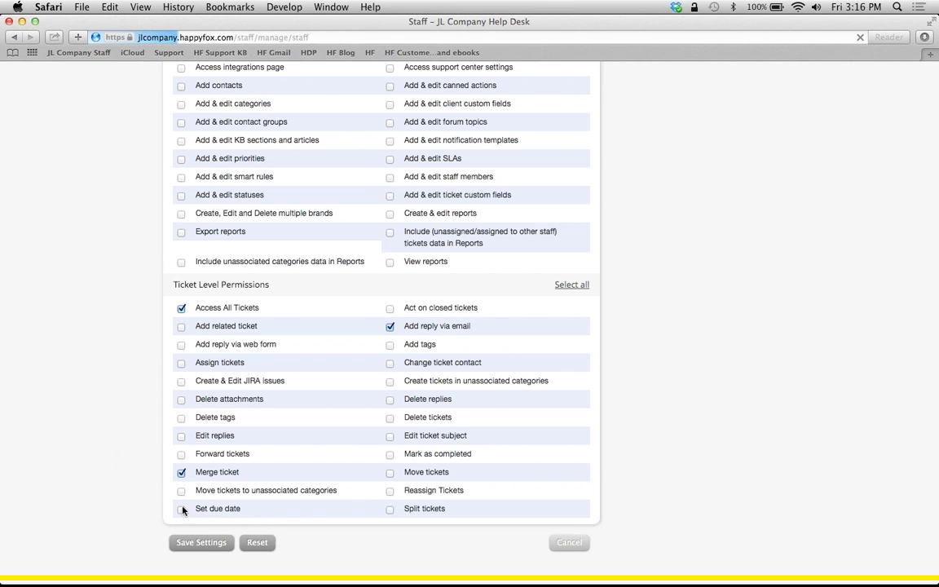
pyautogui.scroll(-2, 113, 391)
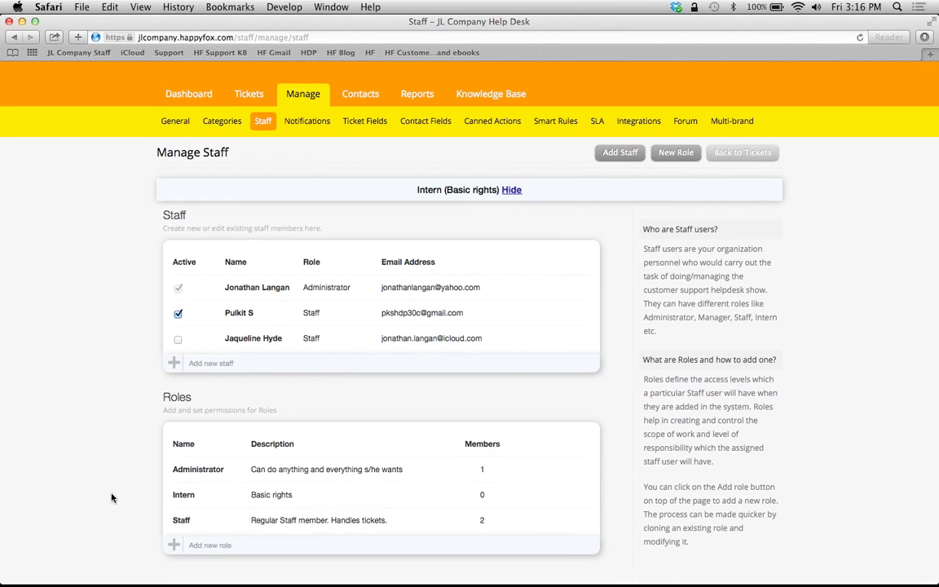
# - Add a new staff member with their first name, last name and company e-mail address
pyautogui.click(175, 364)
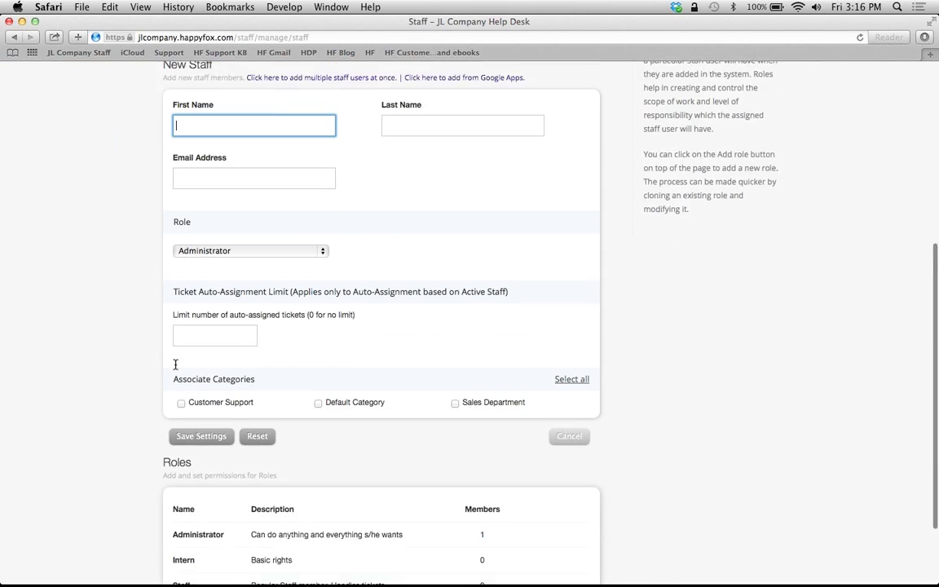
pyautogui.write('John')
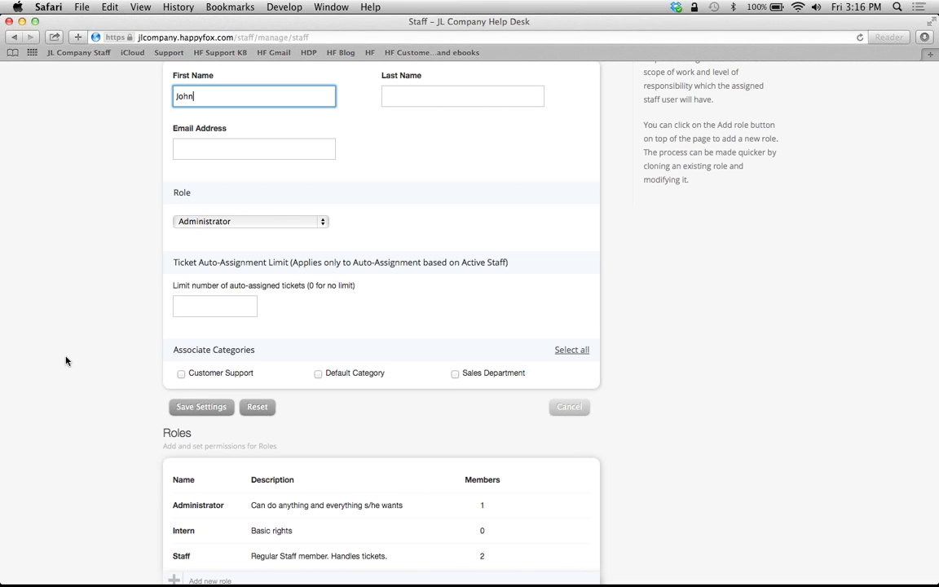
pyautogui.press('Tab')
pyautogui.write('Smith')
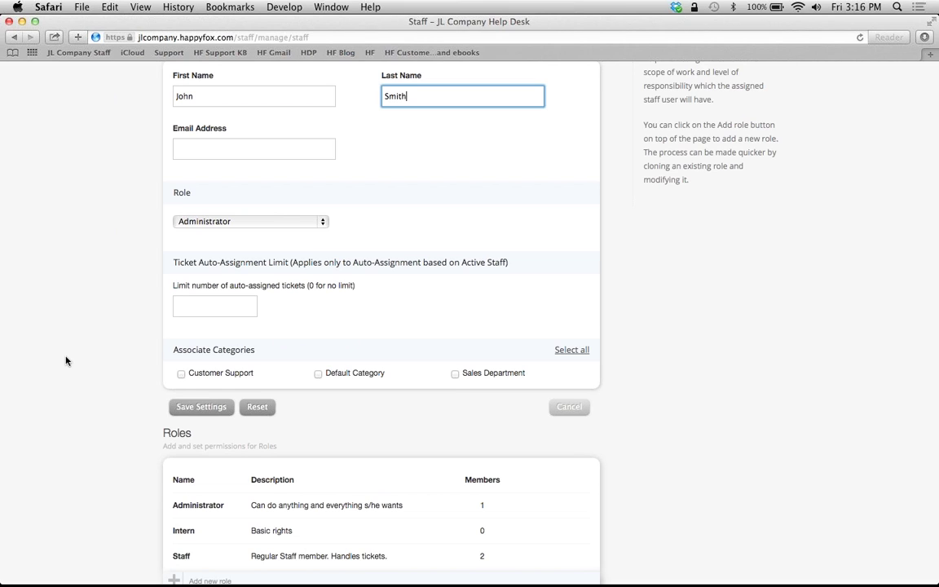
pyautogui.press('Tab')
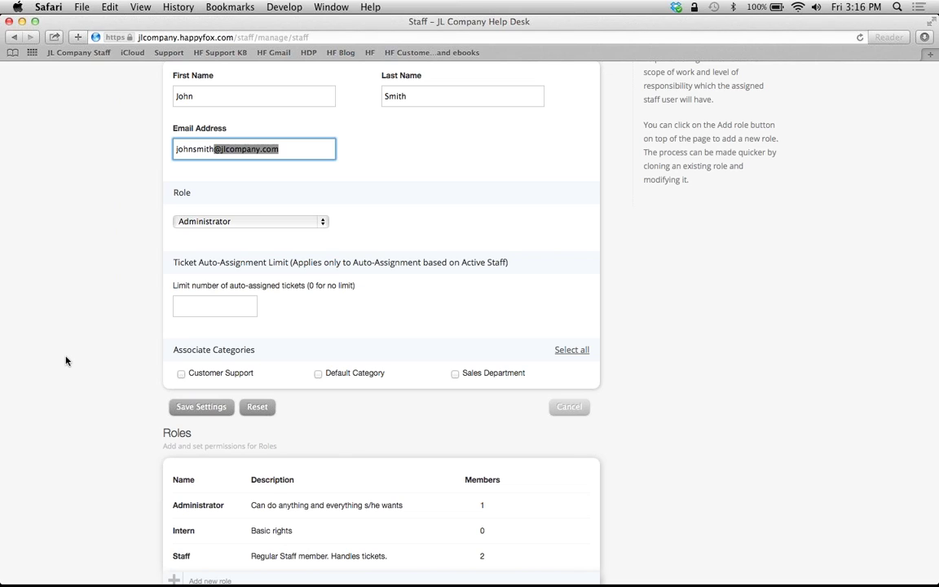
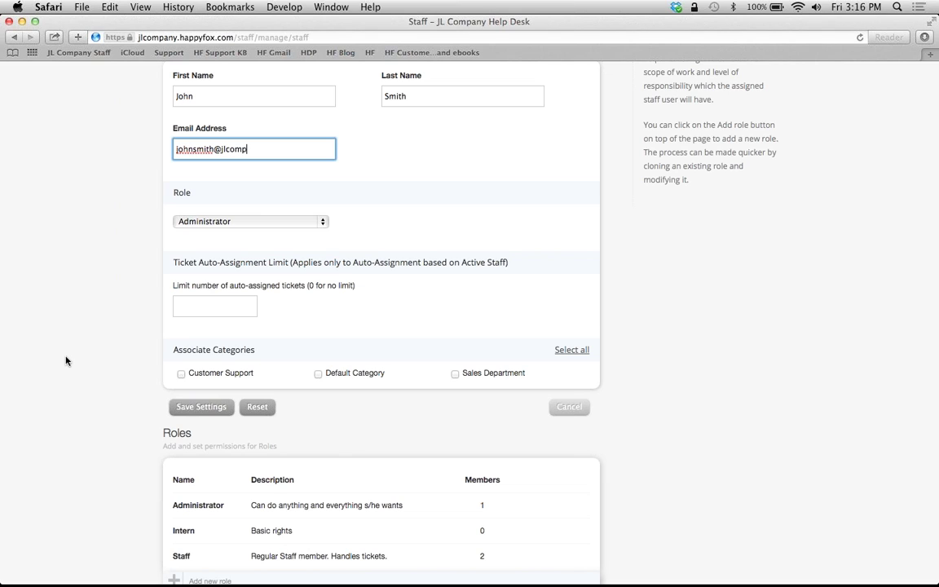
# - Assign the Intern role, a 5-ticket limit and Sales Department, then save to send the invitation
pyautogui.click(237, 222)
pyautogui.click(231, 234)
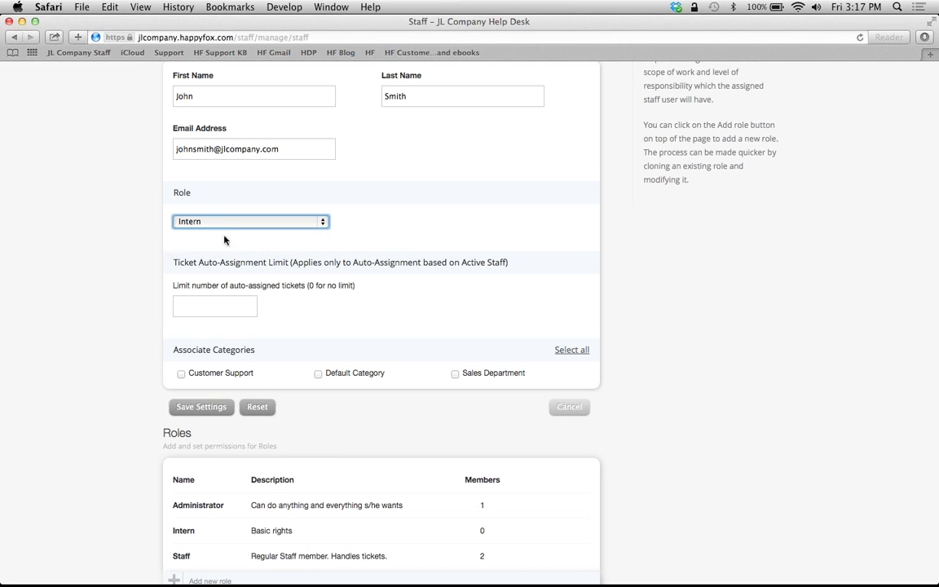
pyautogui.click(187, 305)
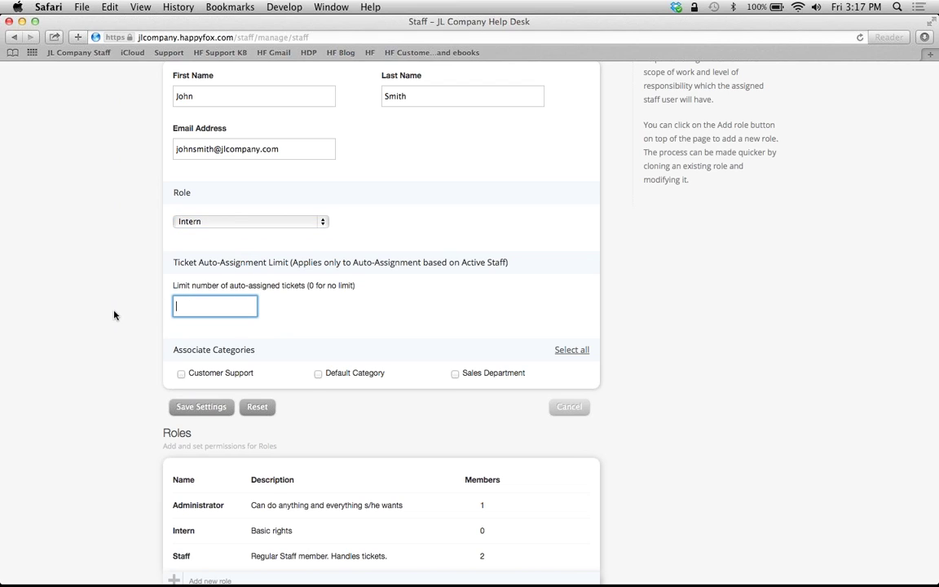
pyautogui.write('5')
pyautogui.click(98, 334)
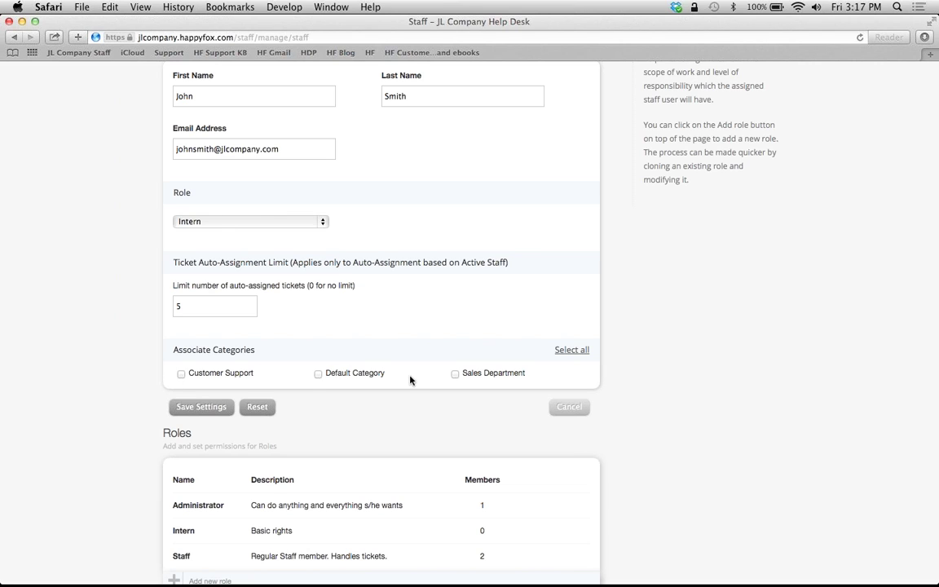
pyautogui.click(455, 375)
pyautogui.scroll(-1, 85, 463)
pyautogui.scroll(-3, 84, 463)
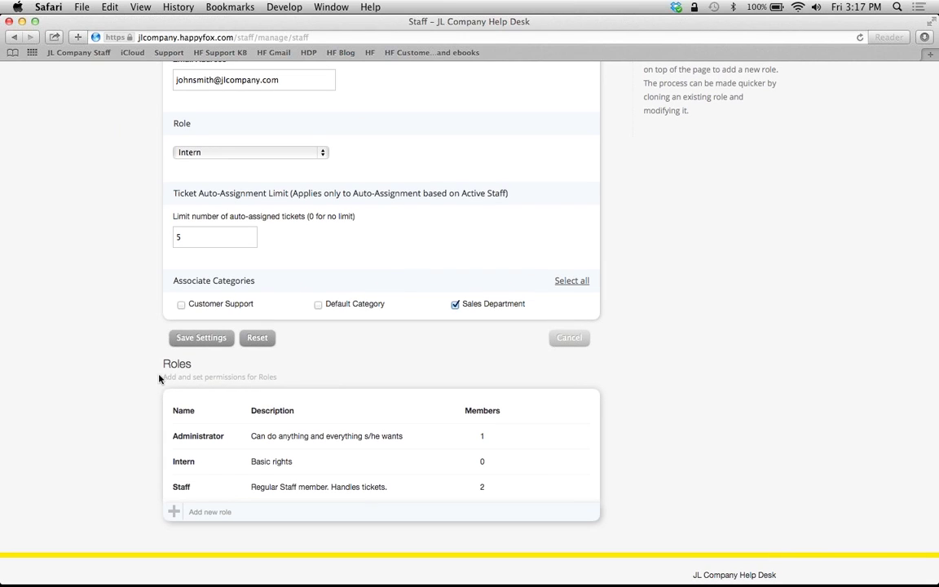
pyautogui.click(195, 339)
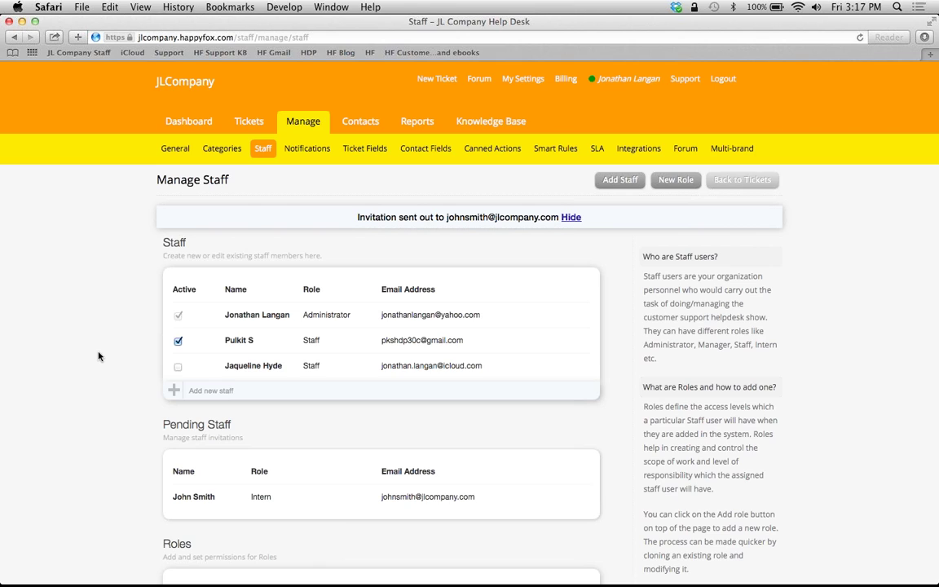
# - Scroll through Manage Staff to review the pending Intern invitation and the inactive staff member
pyautogui.scroll(-3, 98, 356)
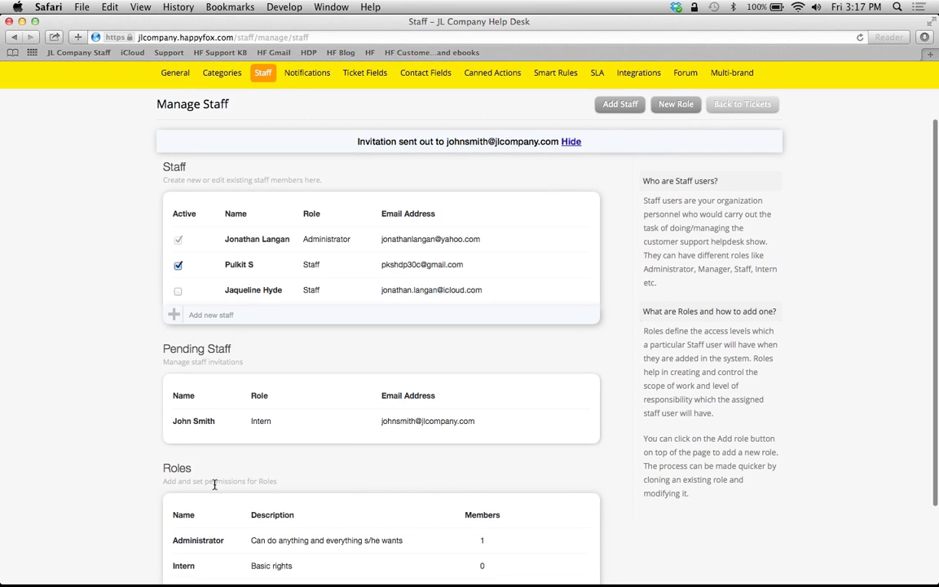
pyautogui.moveTo(305, 419)
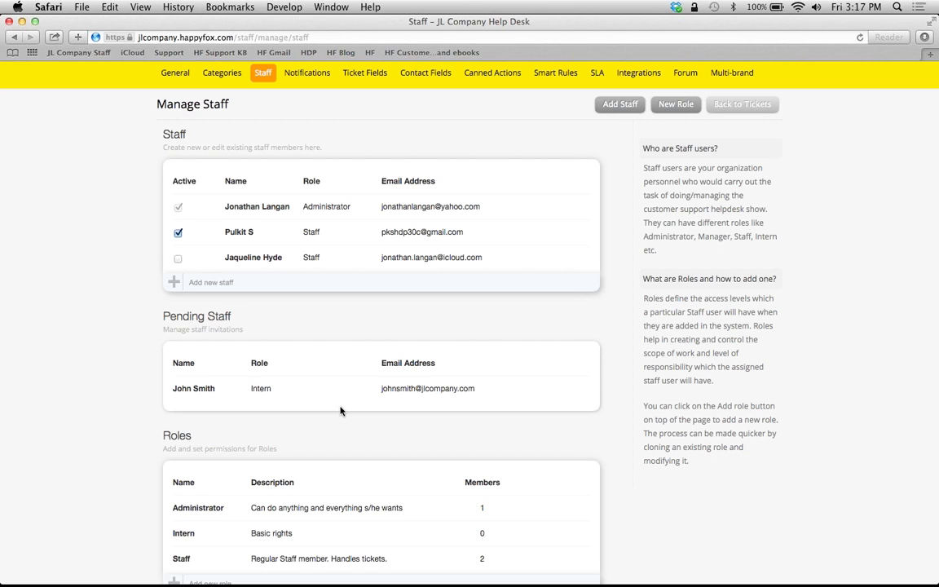
pyautogui.scroll(3, 176, 377)
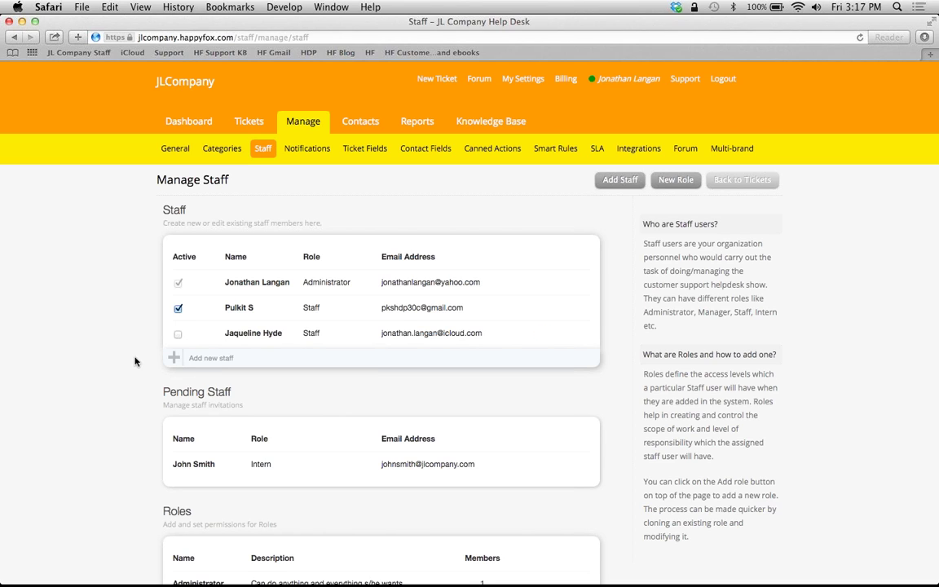
# - Activate the inactive staff member and confirm with Update
pyautogui.click(177, 336)
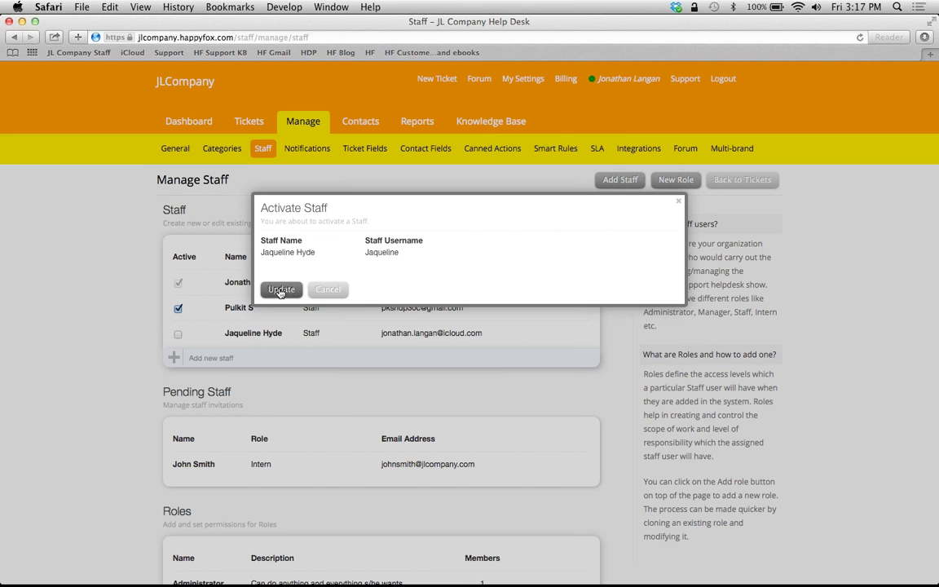
pyautogui.click(279, 290)
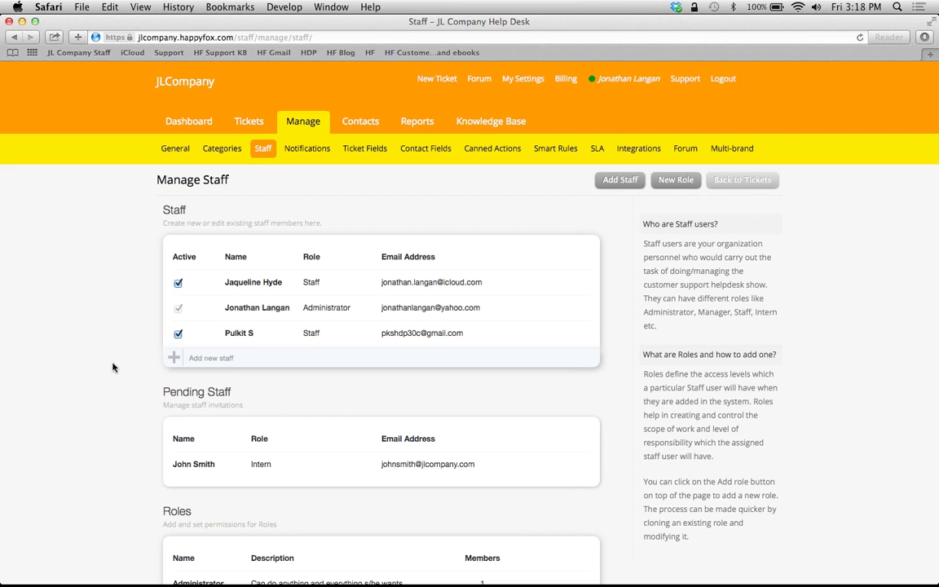
# - Begin deactivating the newly activated staff member, leaving ticket reassignment on --None--
pyautogui.click(177, 282)
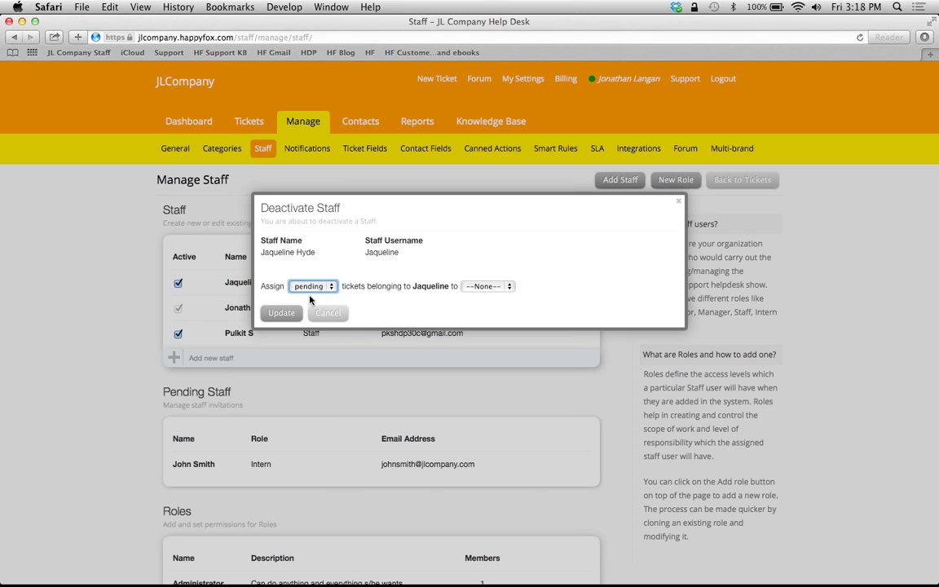
pyautogui.click(511, 287)
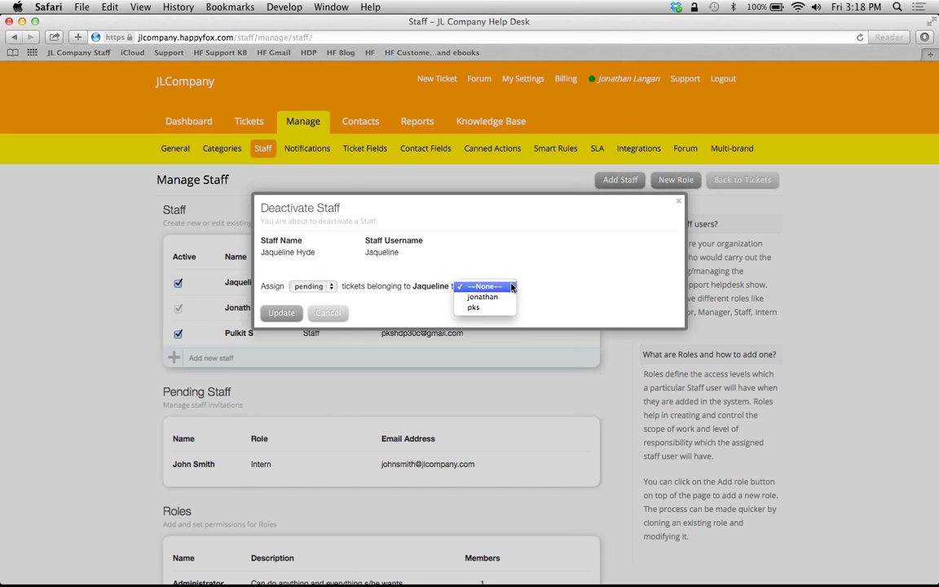
pyautogui.click(552, 293)
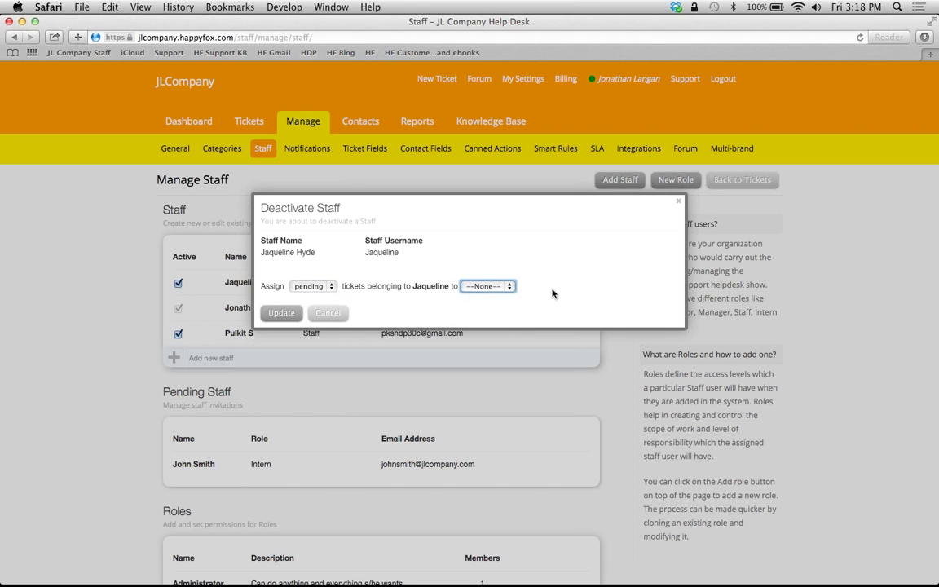
# - Cancel the Deactivate Staff prompt so the staff member stays active
pyautogui.click(327, 316)
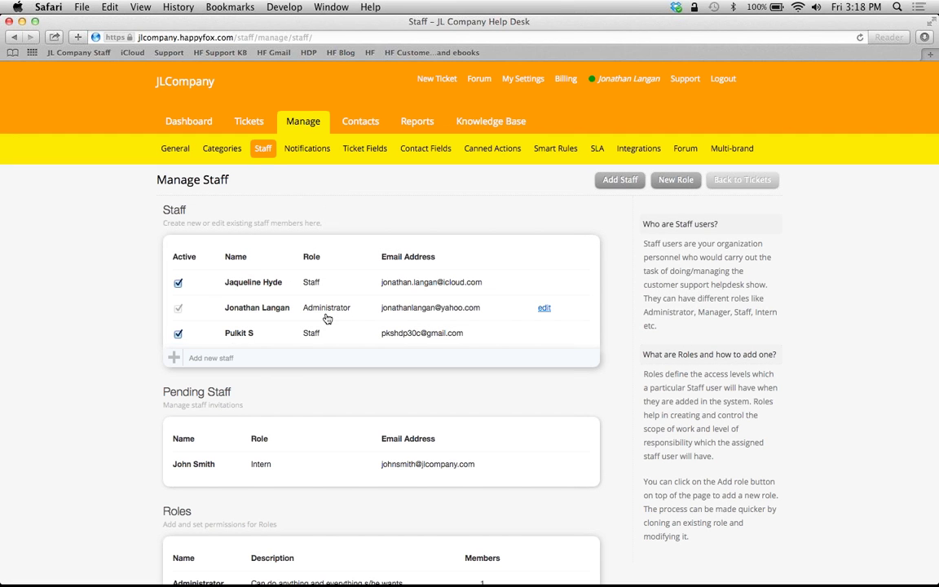